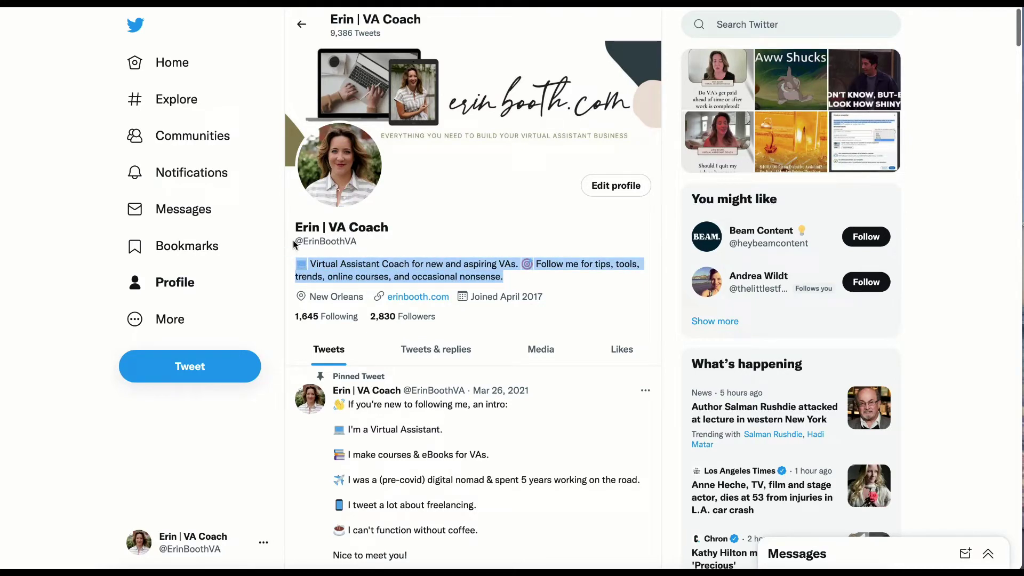
Highlight the profile handle, the coach bio's phrases, and the April 2022 Top Tweet stats
left_click_drag(294, 242, 364, 246)
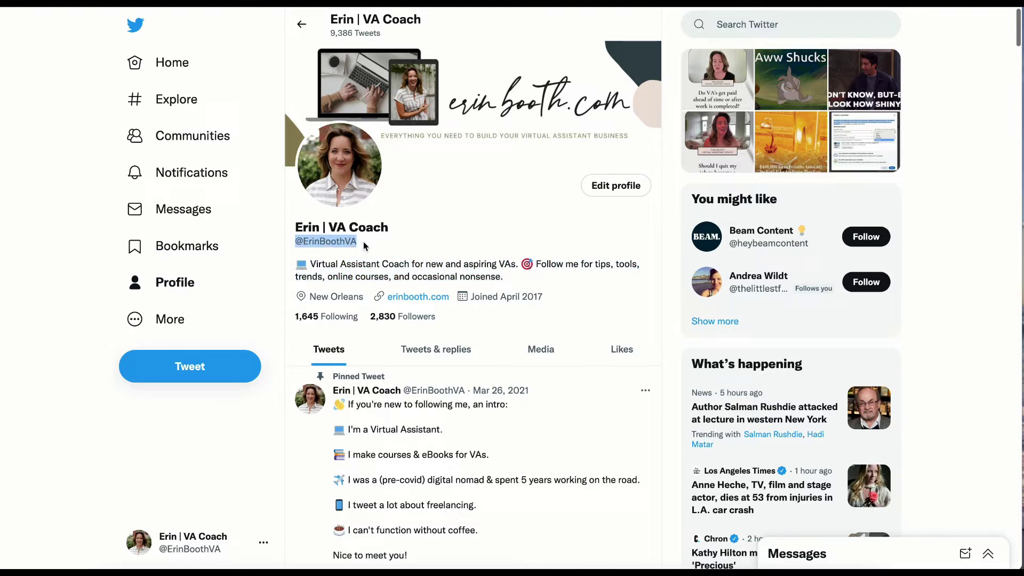
left_click_drag(512, 277, 302, 268)
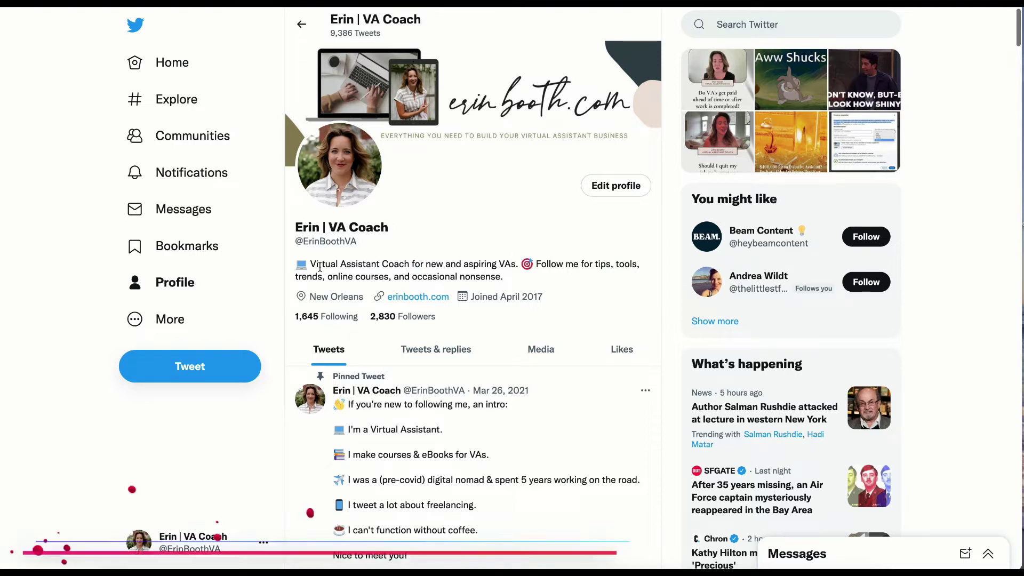
left_click_drag(310, 264, 404, 265)
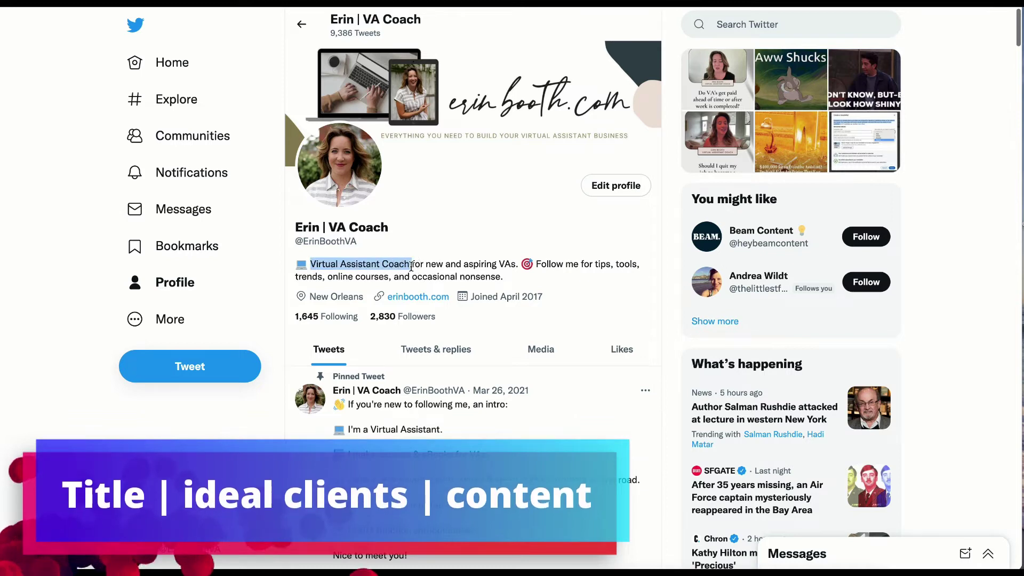
left_click(428, 265)
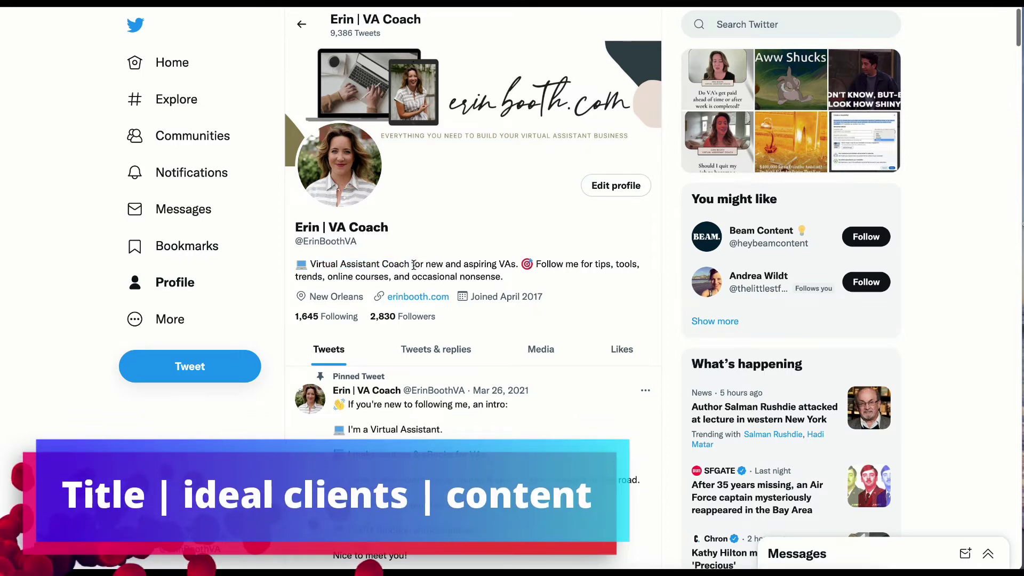
left_click_drag(412, 266, 516, 265)
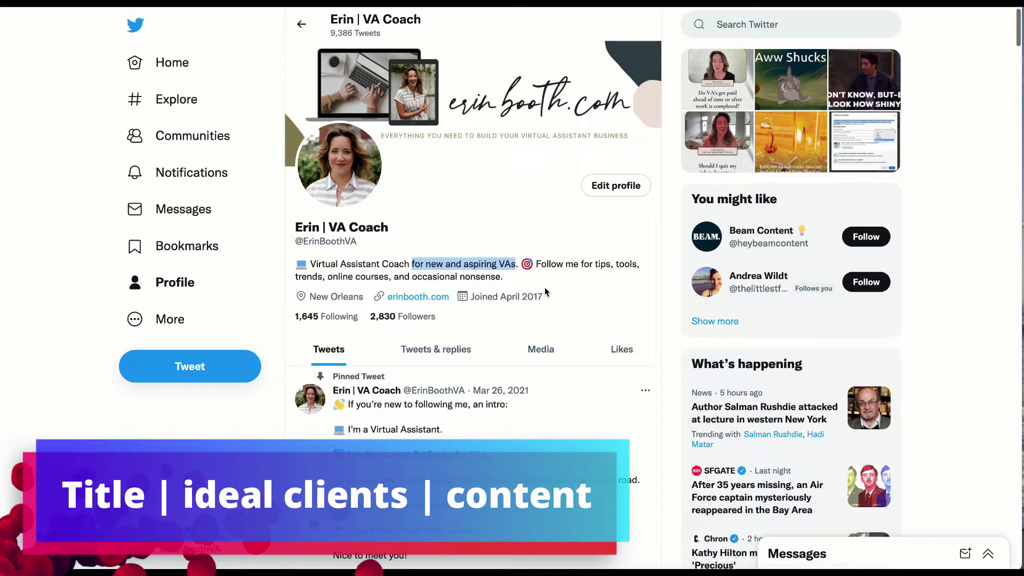
left_click_drag(536, 265, 538, 276)
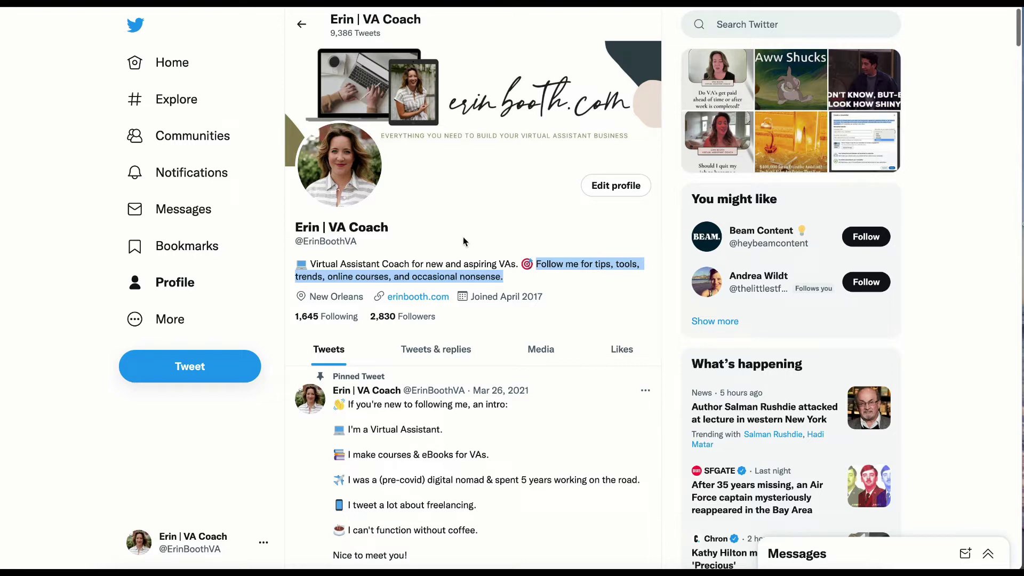
left_click(516, 273)
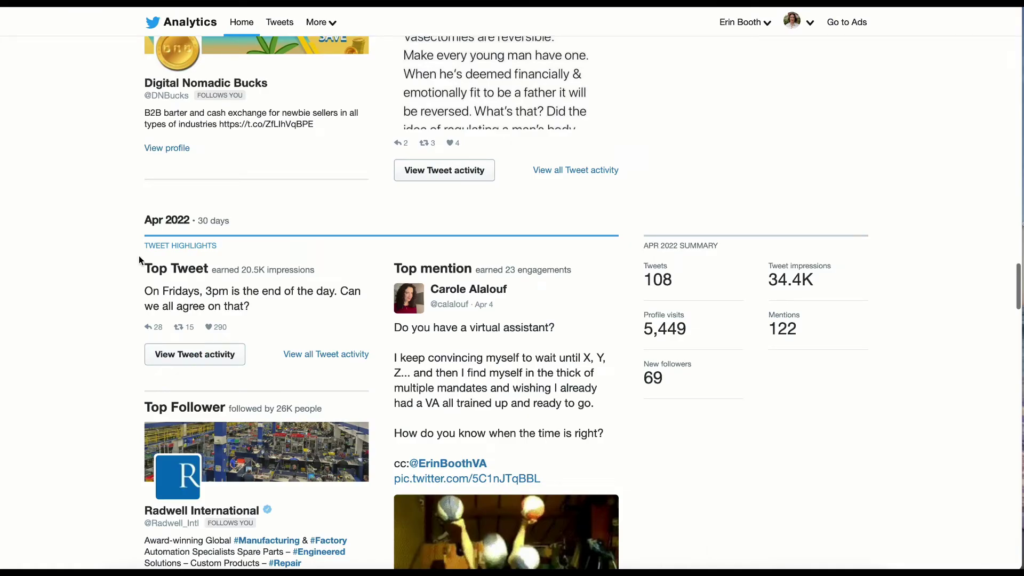
left_click_drag(141, 261, 333, 327)
left_click(348, 337)
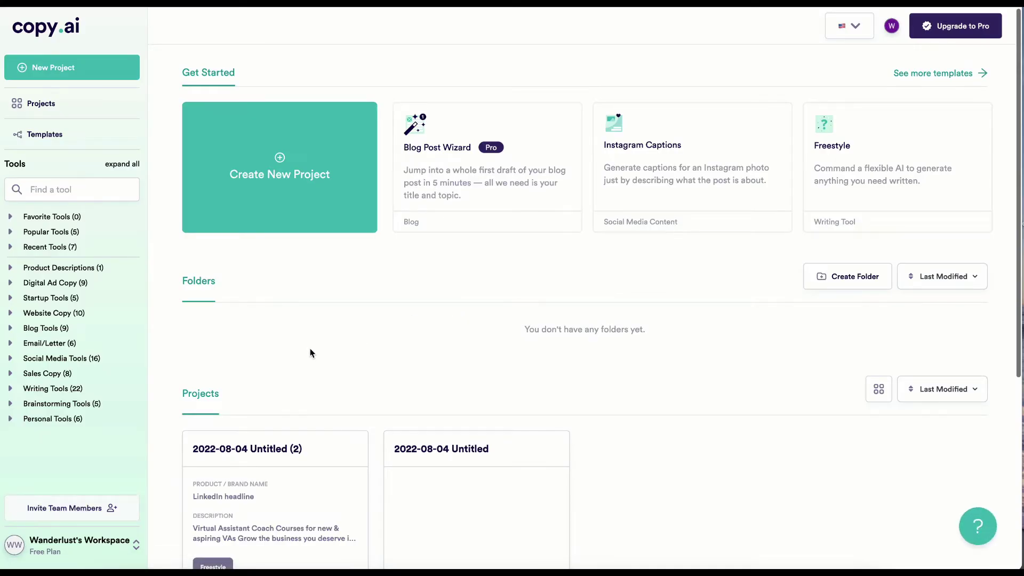
Create a new Copy.ai project titled 'Twitter Bio'
scroll(329, 318, "down", 3)
scroll(324, 279, "up", 3)
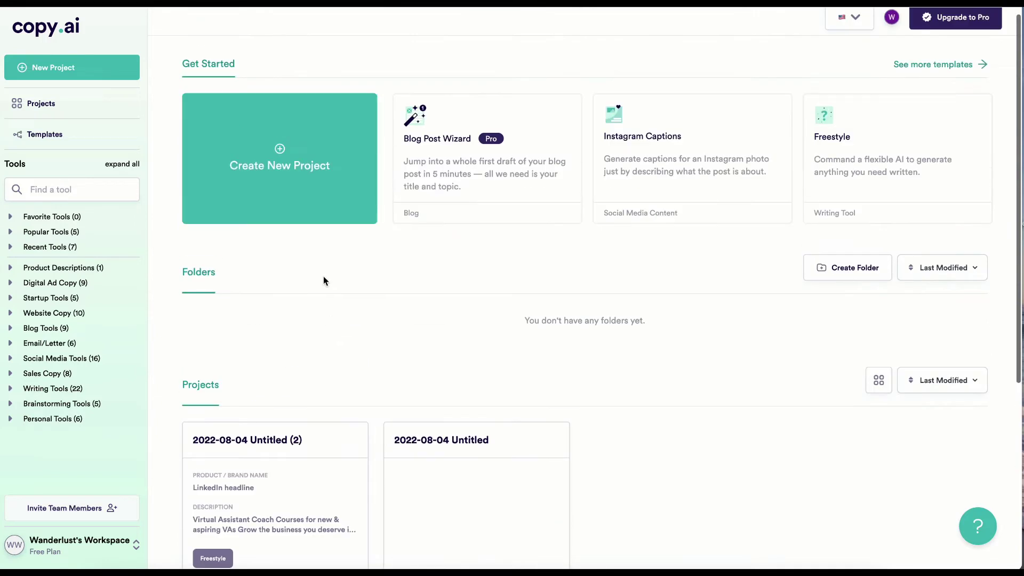
left_click(298, 155)
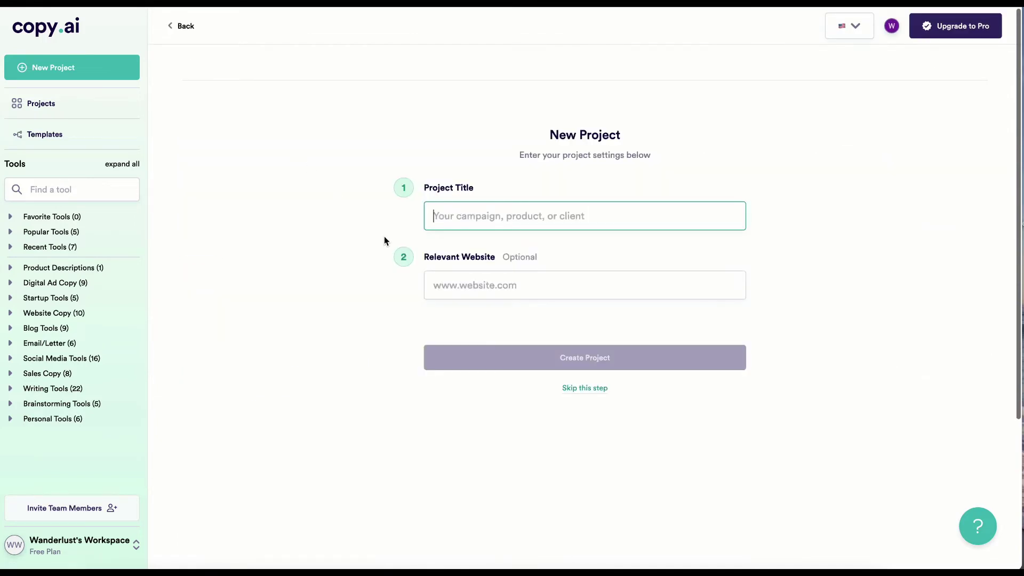
type("Twitter B")
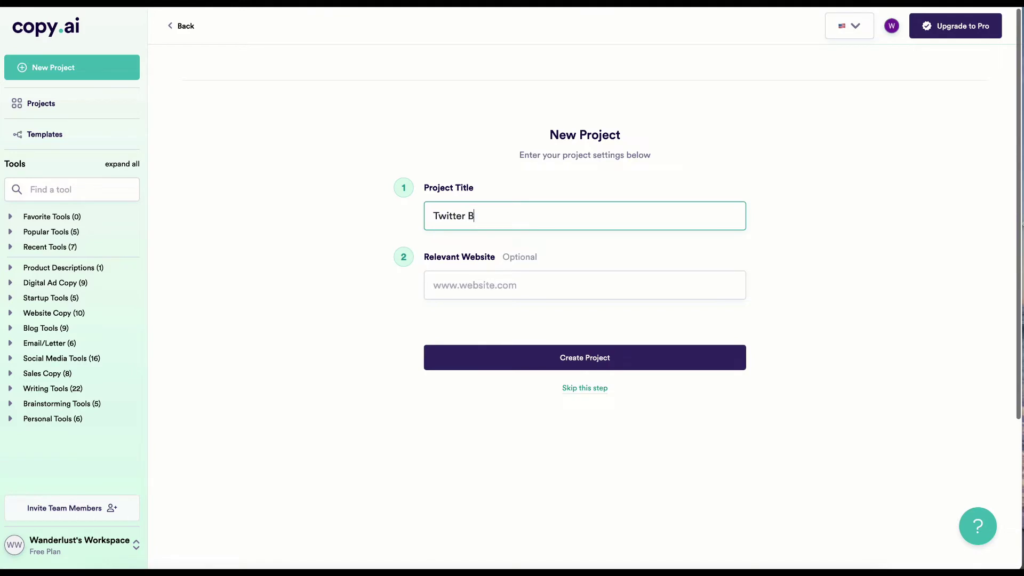
type("io")
left_click(560, 359)
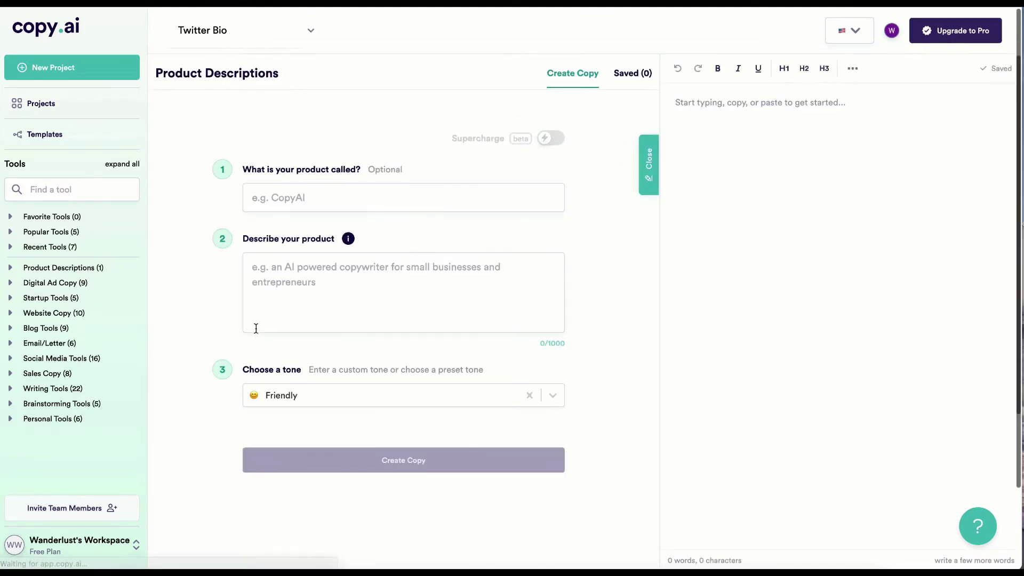
Enter the product name and describe a virtual assistant whose tweets show how virtual assistance benefits businesses
type("Twitter o Bio")
key("Tab")
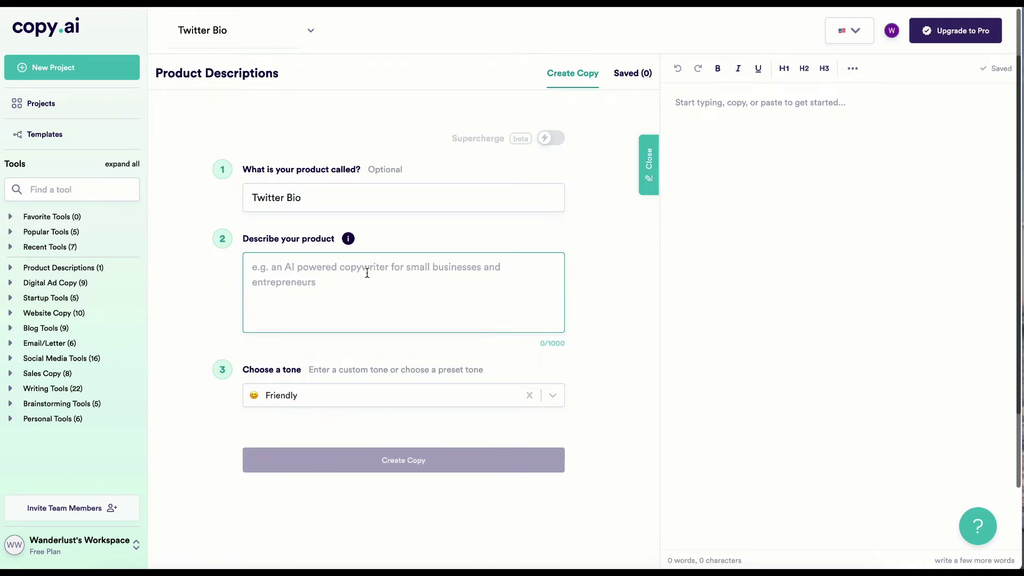
type("Virtual ASsist")
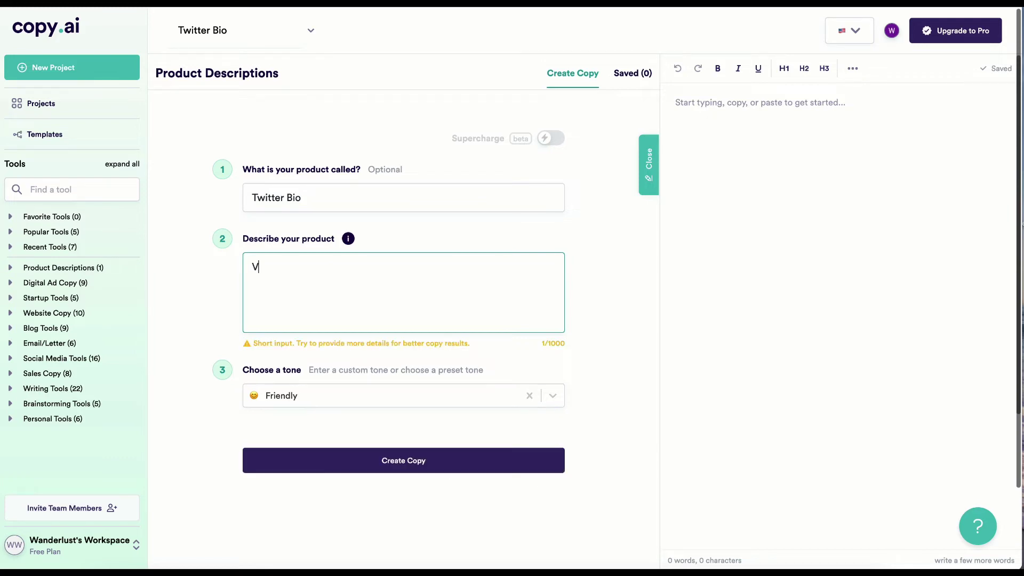
type("ant ")
type("working with startups and founders")
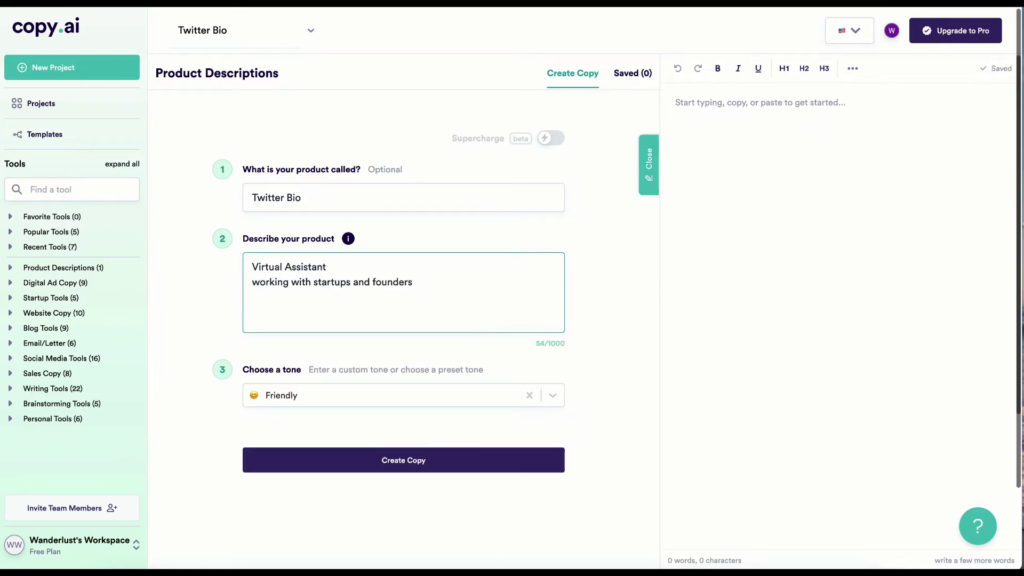
type("Follow me for tweets about ")
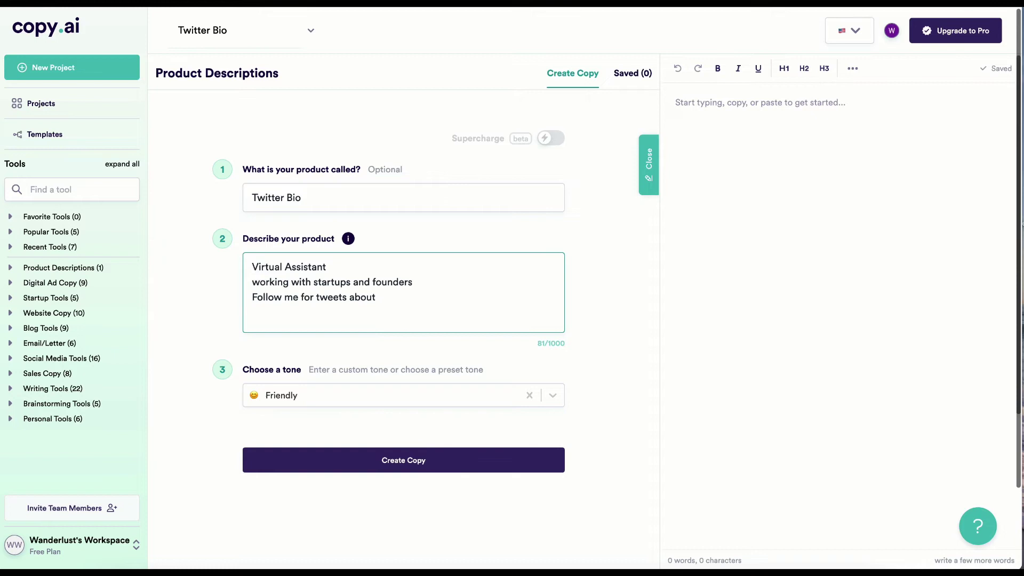
type("how virtual assistance can bene")
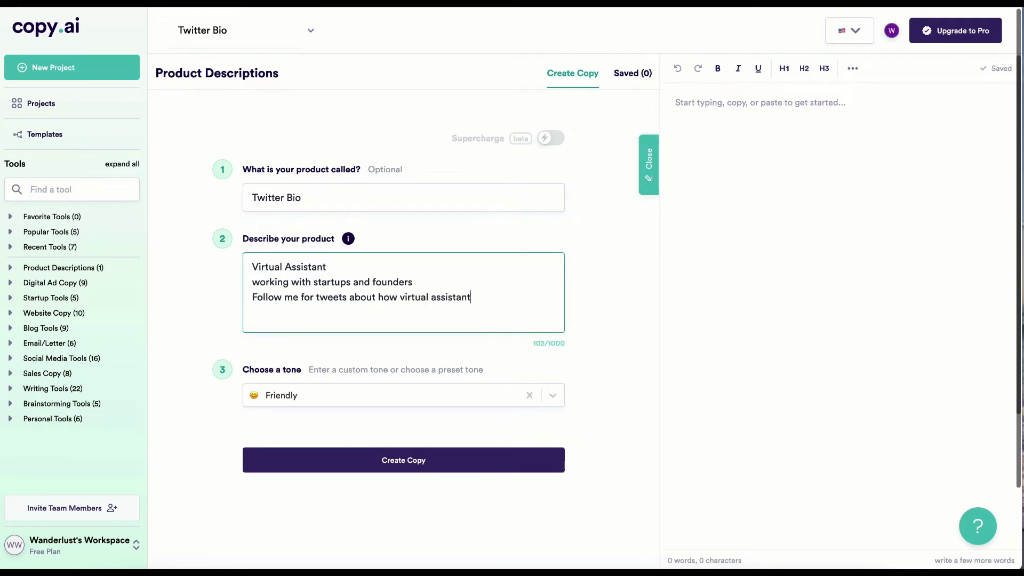
type("fit your bus")
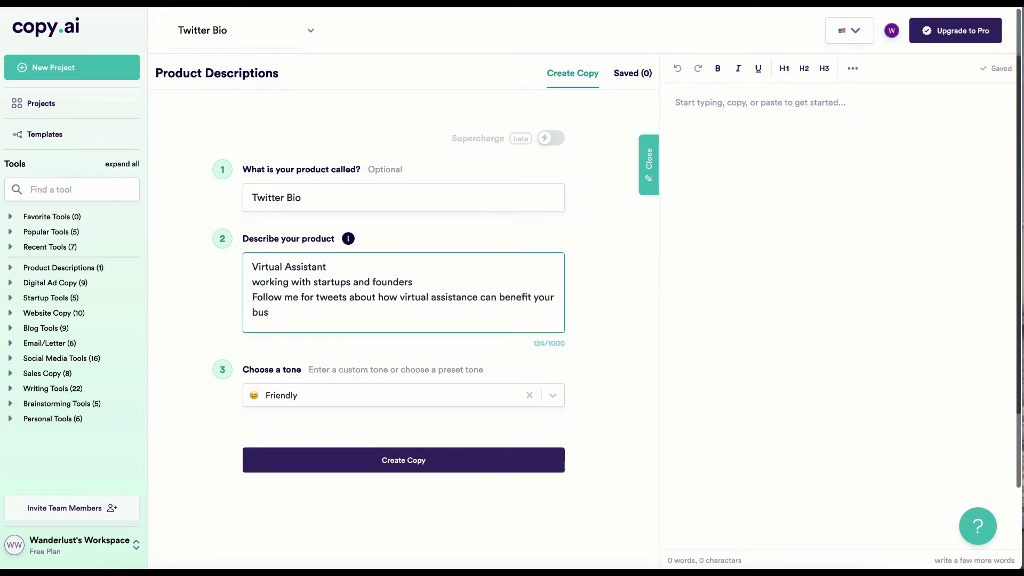
type("iness")
Set the tone to Friendly after first trying Relaxed
left_click(392, 397)
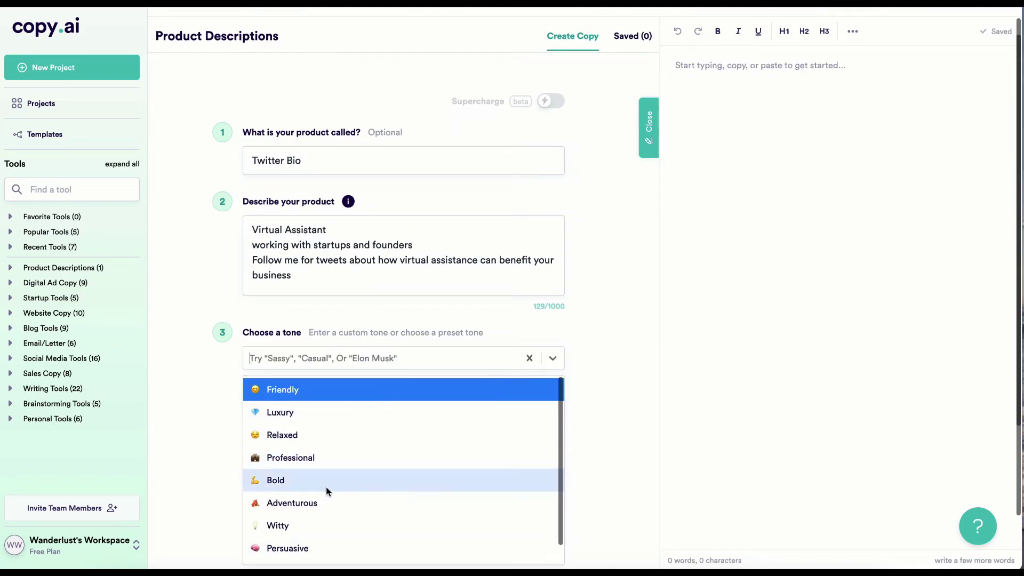
scroll(324, 489, "down", 1)
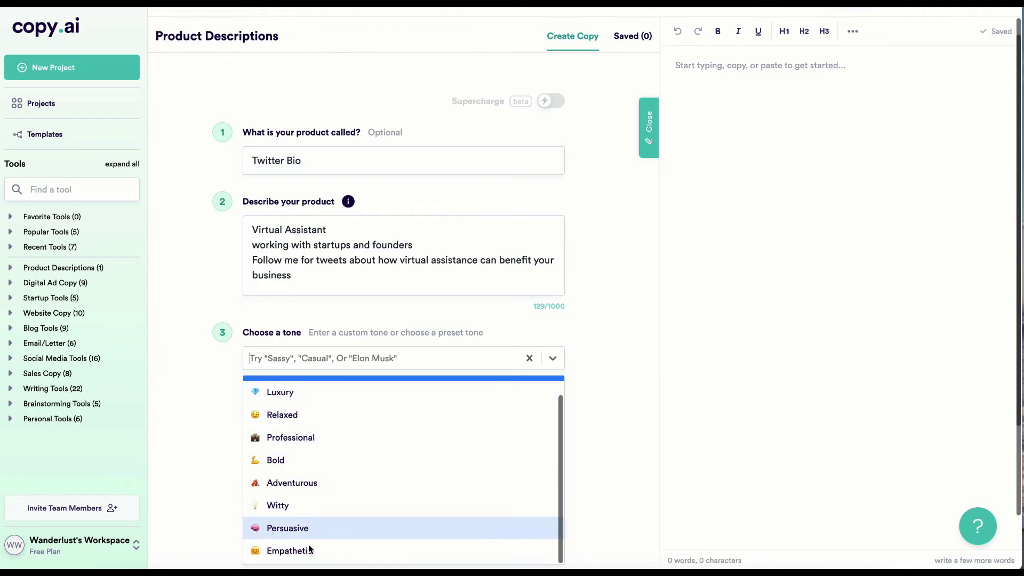
left_click(287, 416)
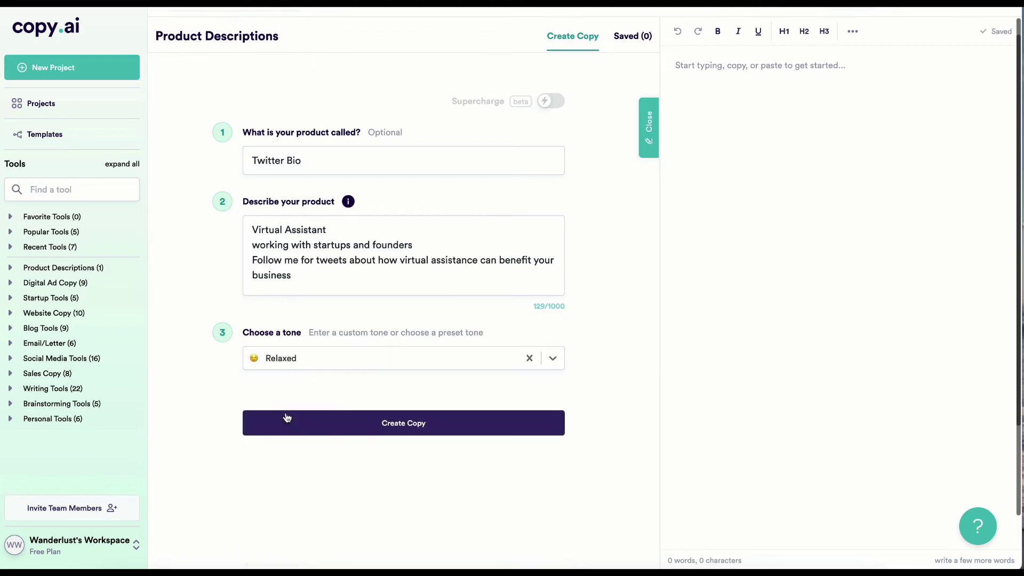
left_click(398, 361)
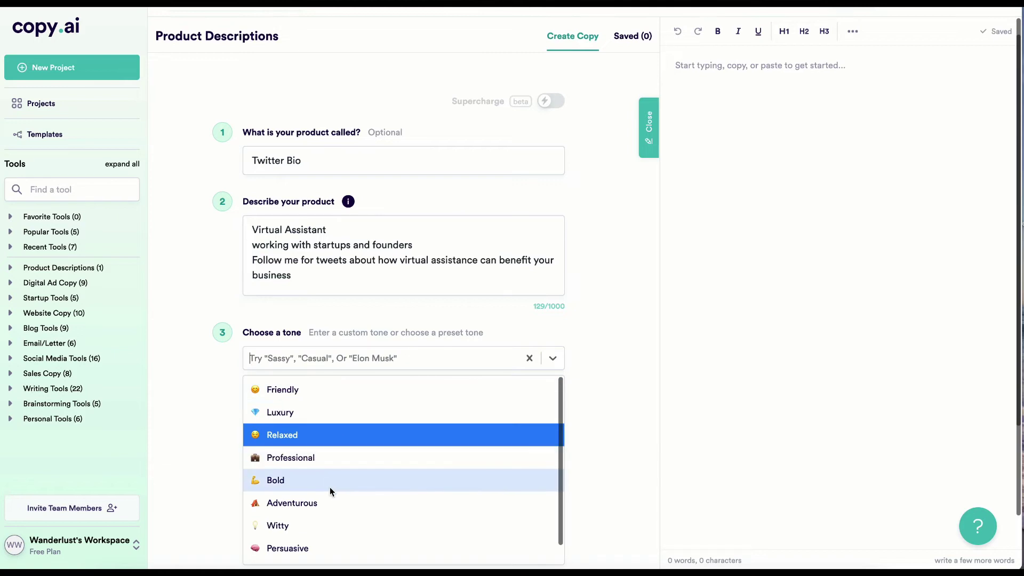
left_click(332, 389)
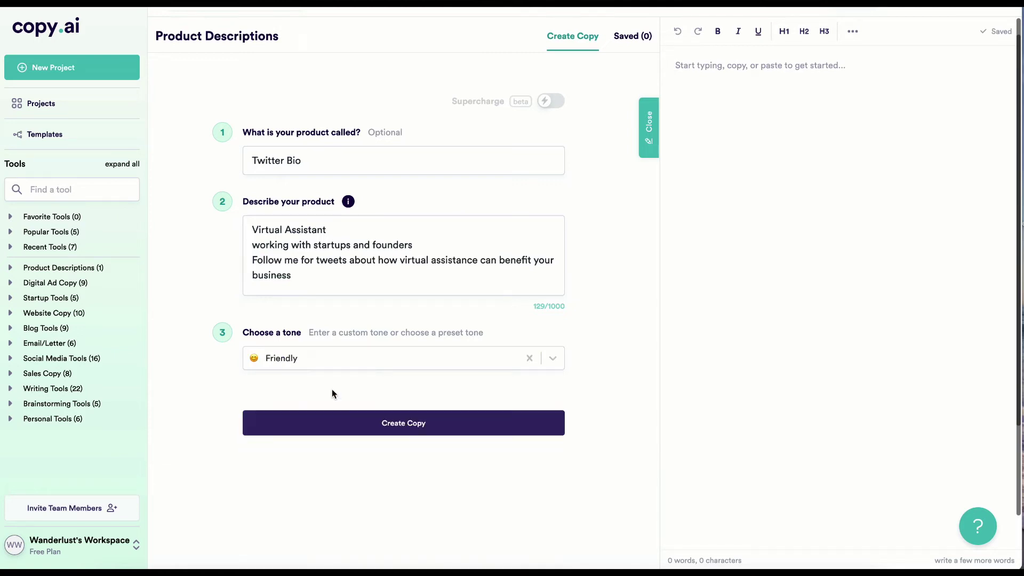
Generate bio suggestions, review them, and copy the first startups-and-founders suggestion
left_click(434, 424)
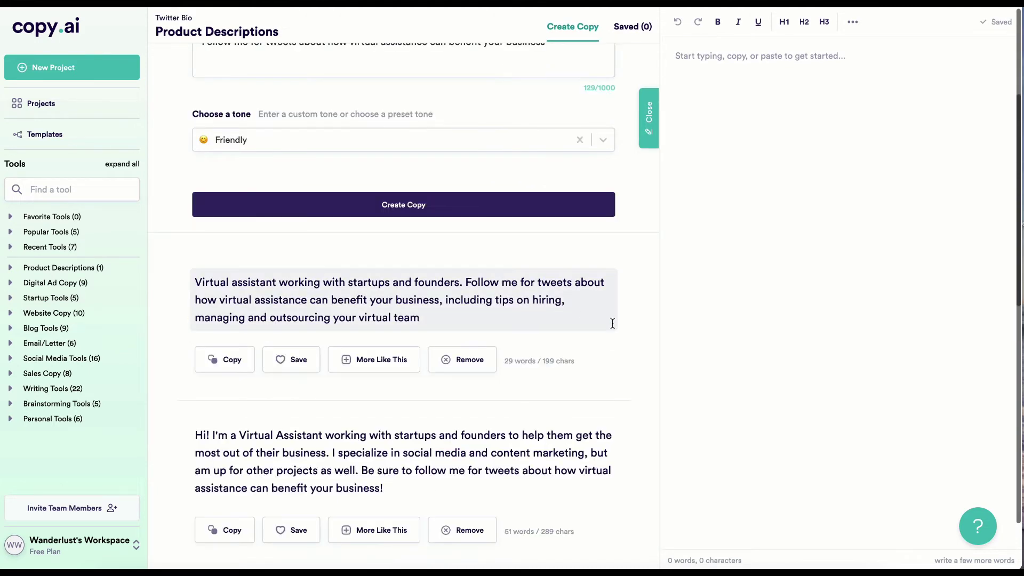
scroll(618, 335, "down", 5)
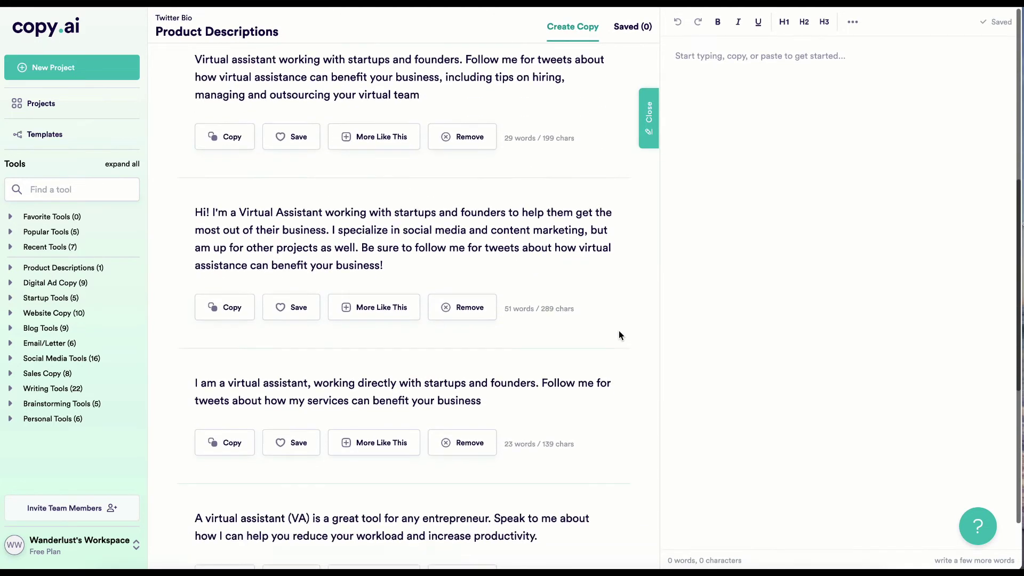
scroll(619, 335, "down", 2)
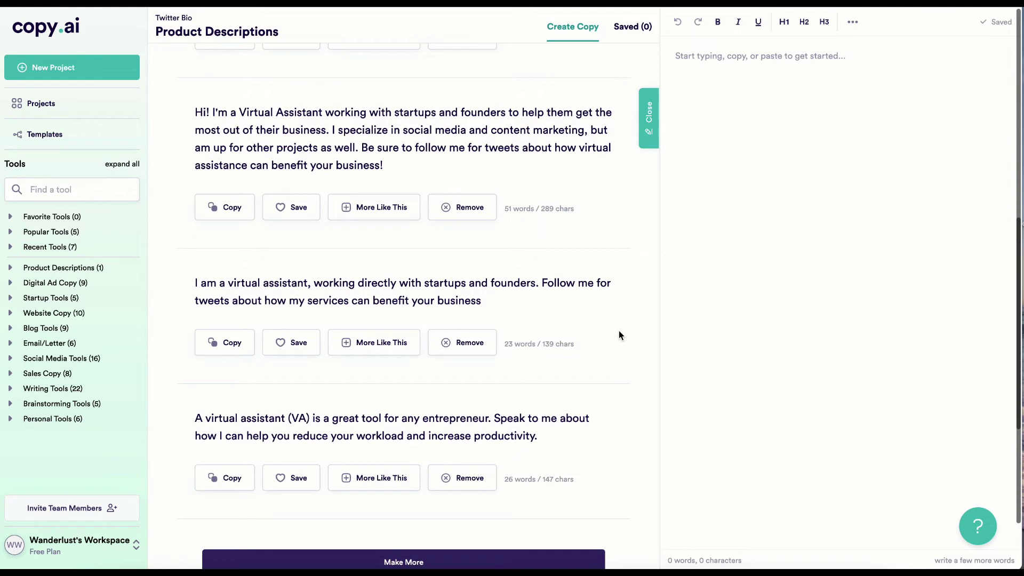
scroll(584, 441, "down", 1)
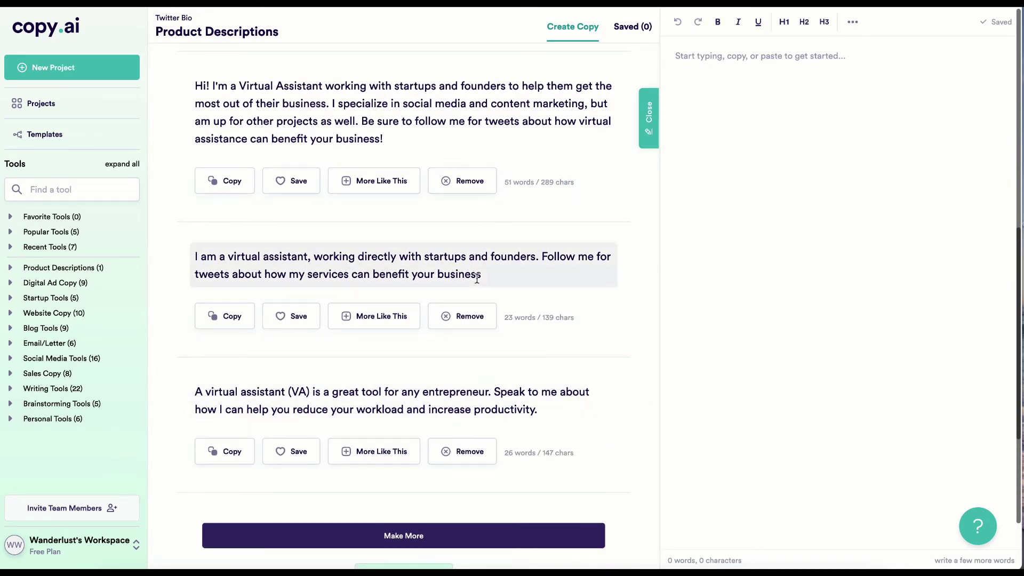
scroll(256, 245, "up", 4)
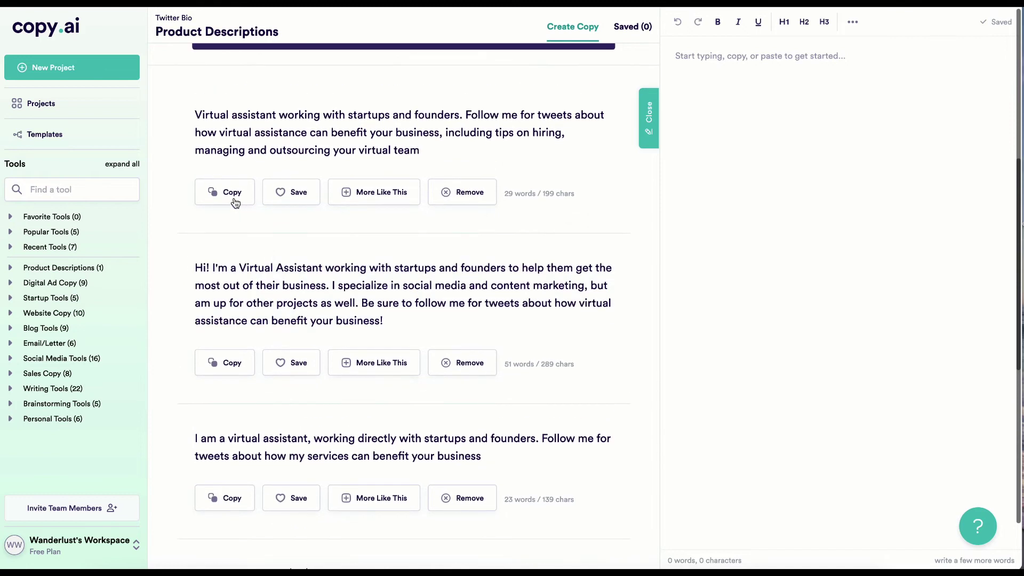
left_click(232, 200)
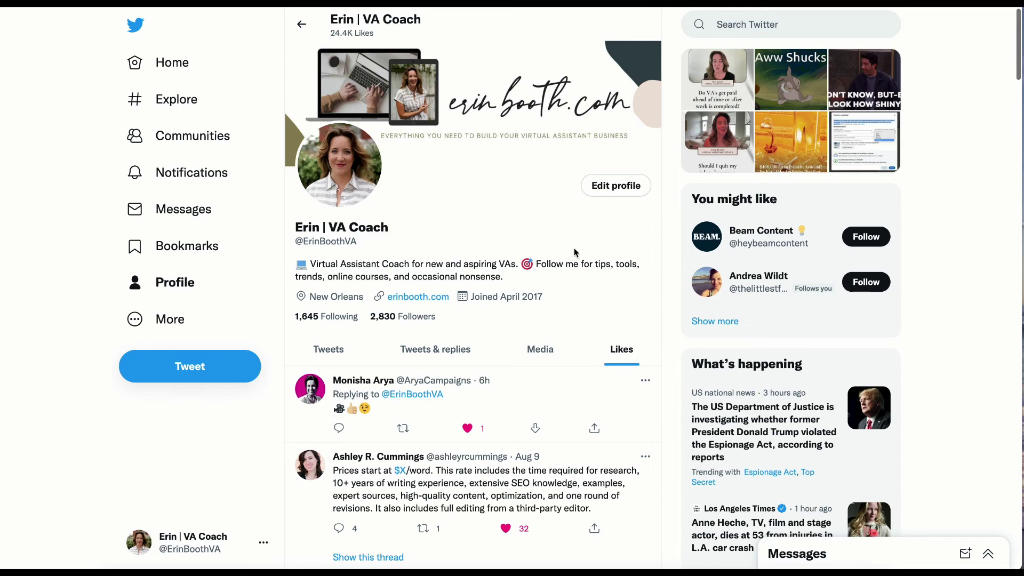
Replace the existing profile bio with the copied virtual-assistant text
left_click(635, 191)
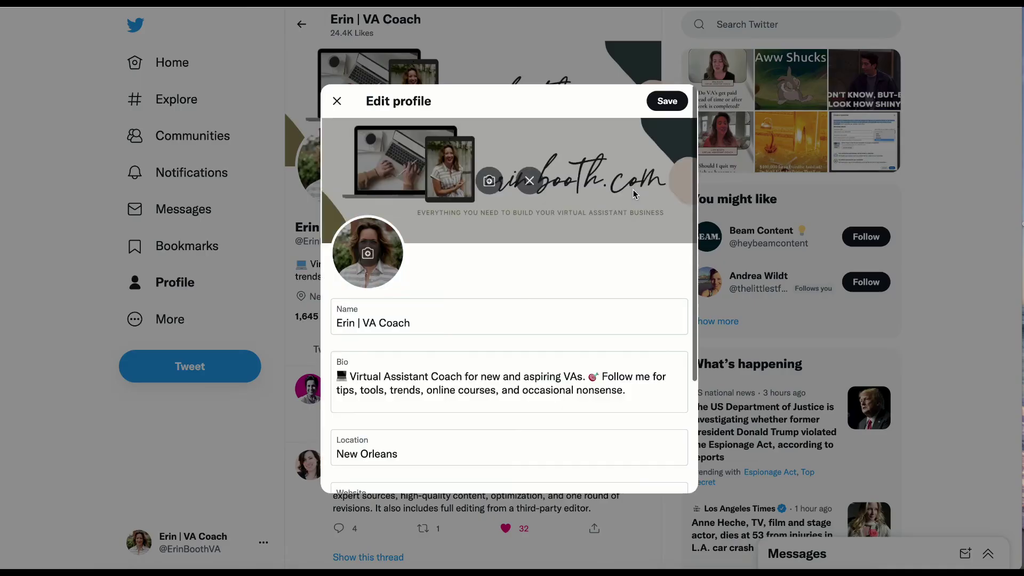
scroll(494, 304, "down", 2)
left_click(514, 320)
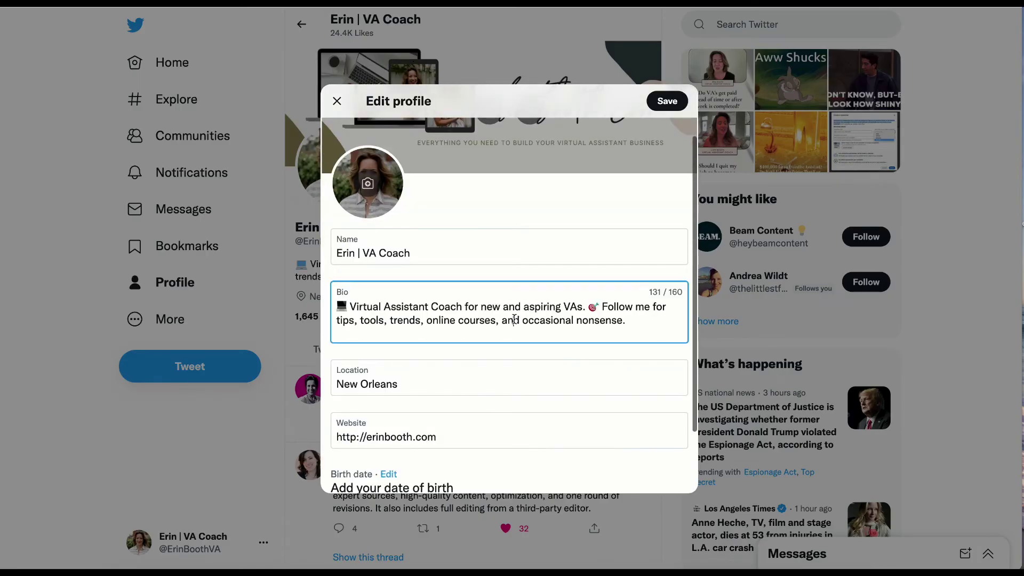
left_click(648, 319)
left_click_drag(642, 321, 316, 308)
key("ctrl+v")
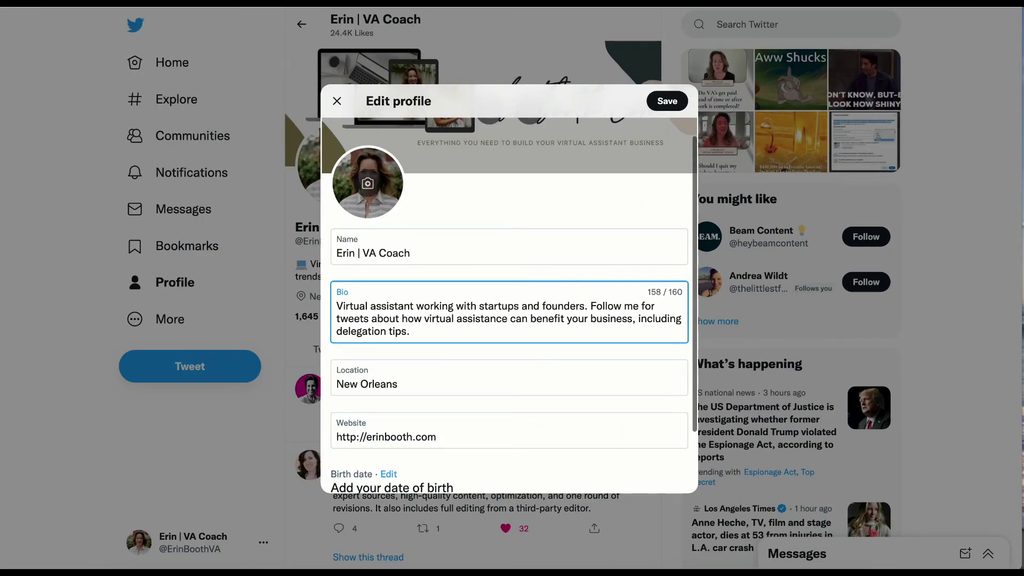
Insert a green check ✅ emoji after 'founders' in the bio
key("ctrl+super+space")
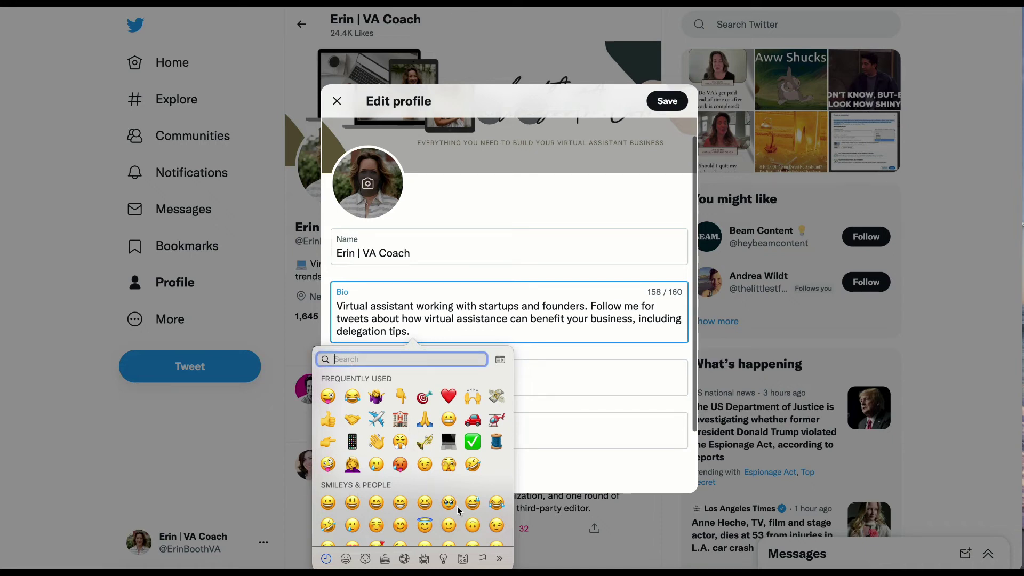
left_click(537, 322)
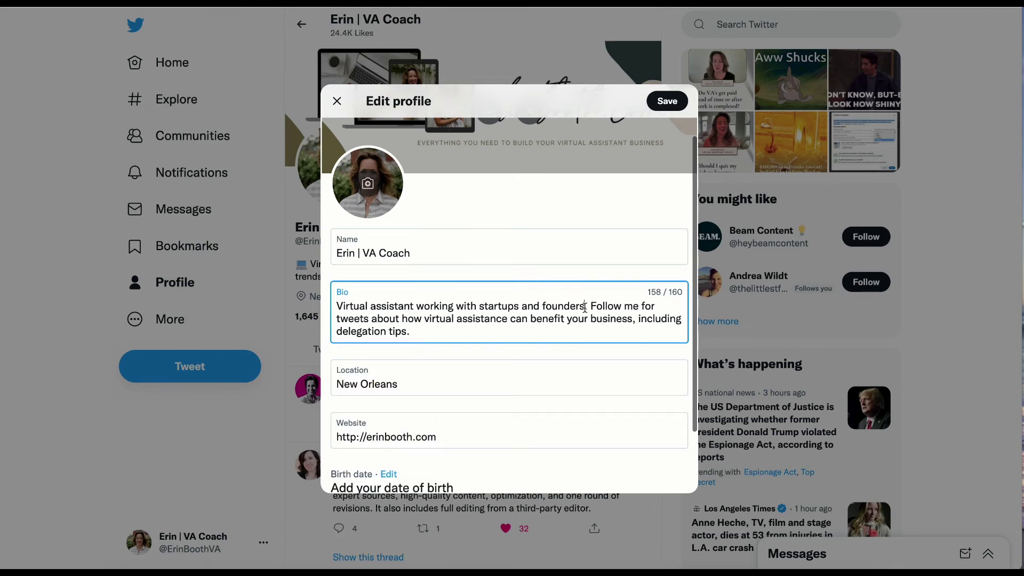
key("ctrl+super+space")
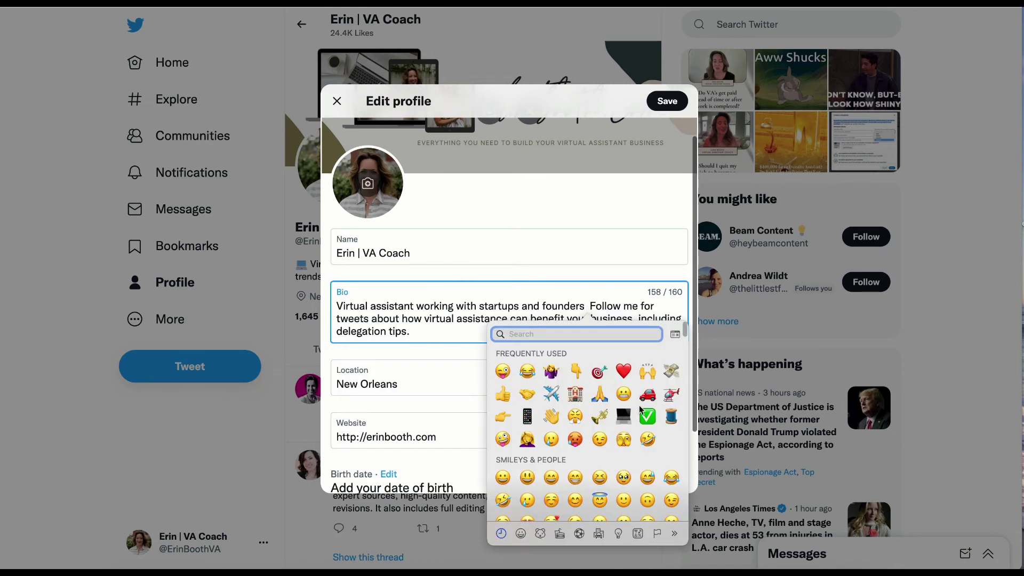
left_click(648, 421)
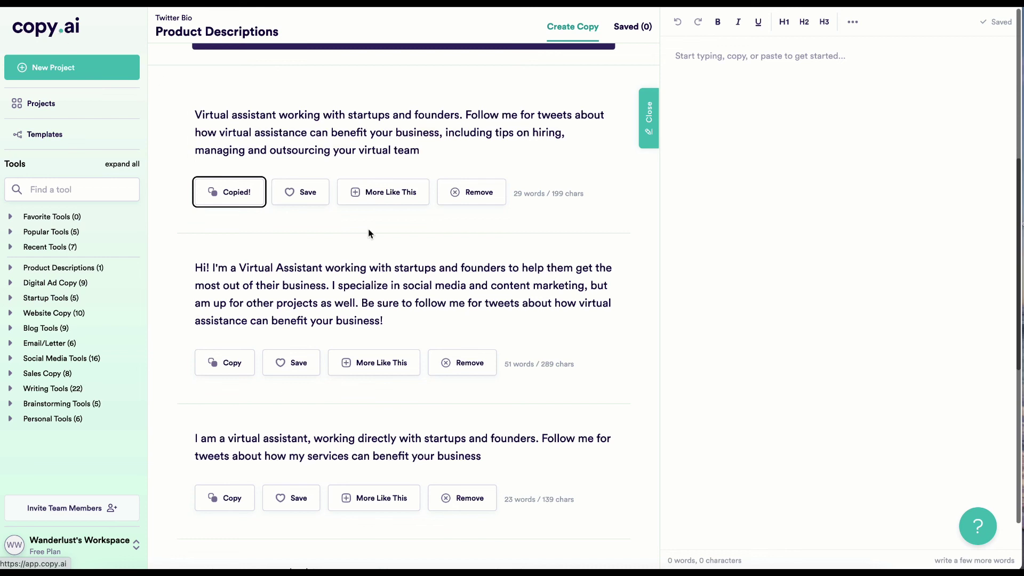
Scroll down through the four friendly-tone Twitter Bio drafts to the Make More button
scroll(501, 435, "down", 3)
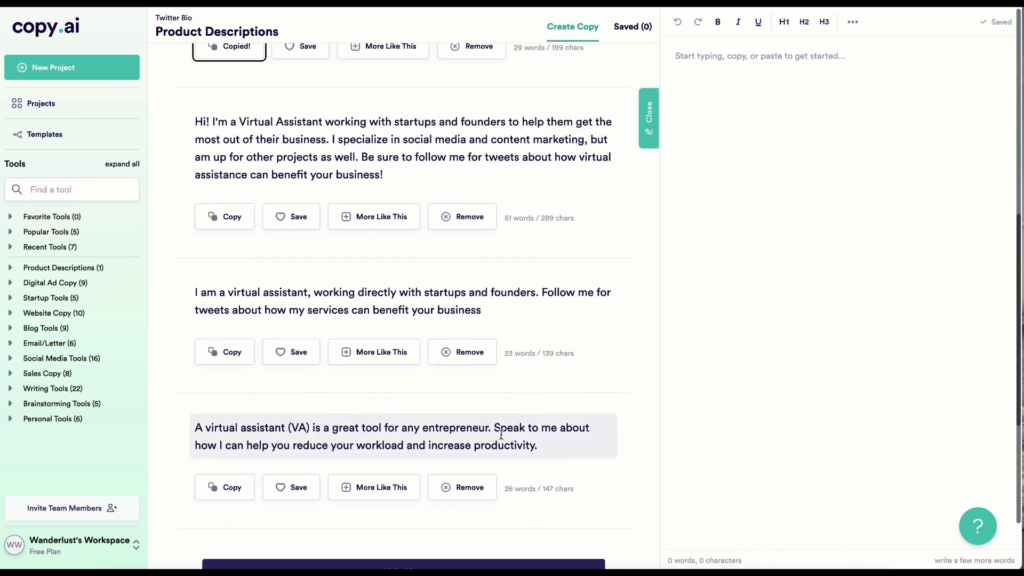
scroll(501, 434, "down", 3)
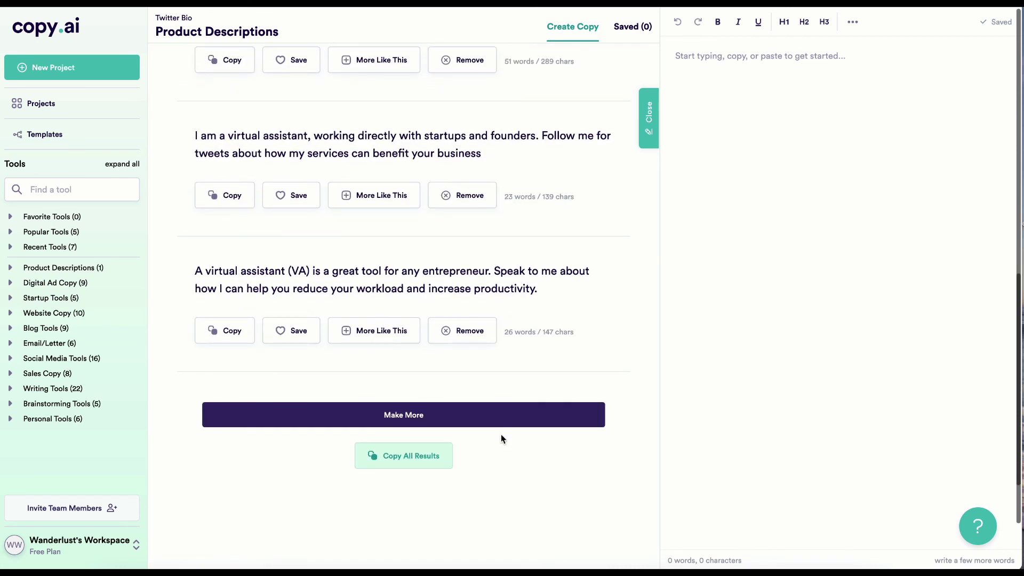